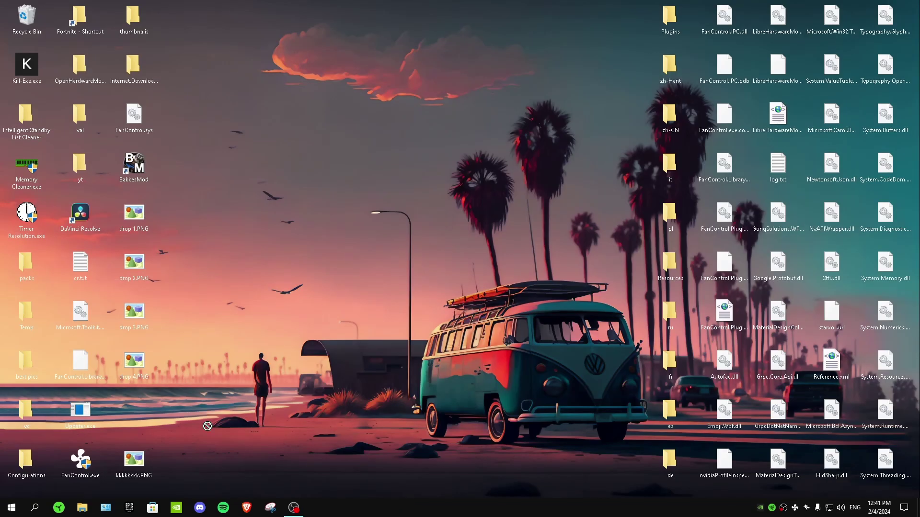
Step: Open the Windows privacy settings and review the camera, notifications and remaining app permissions
left_click(10, 508)
left_click(12, 463)
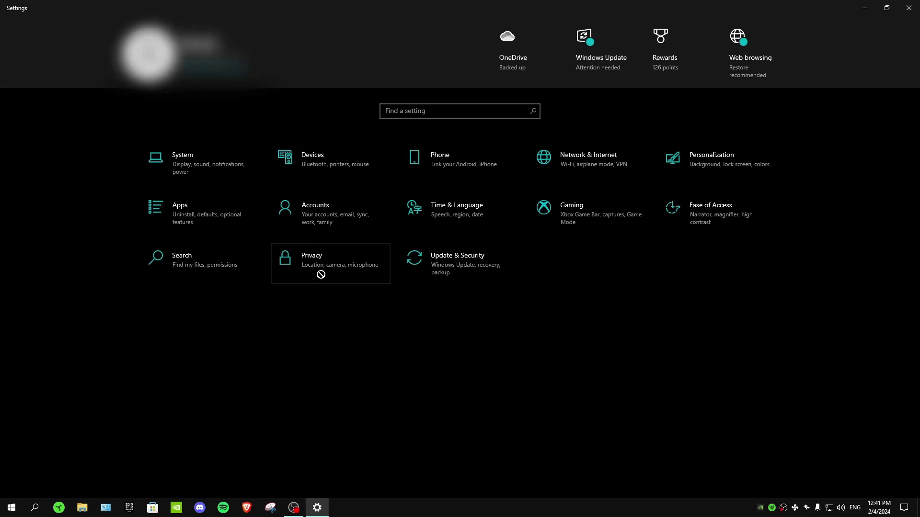
left_click(293, 257)
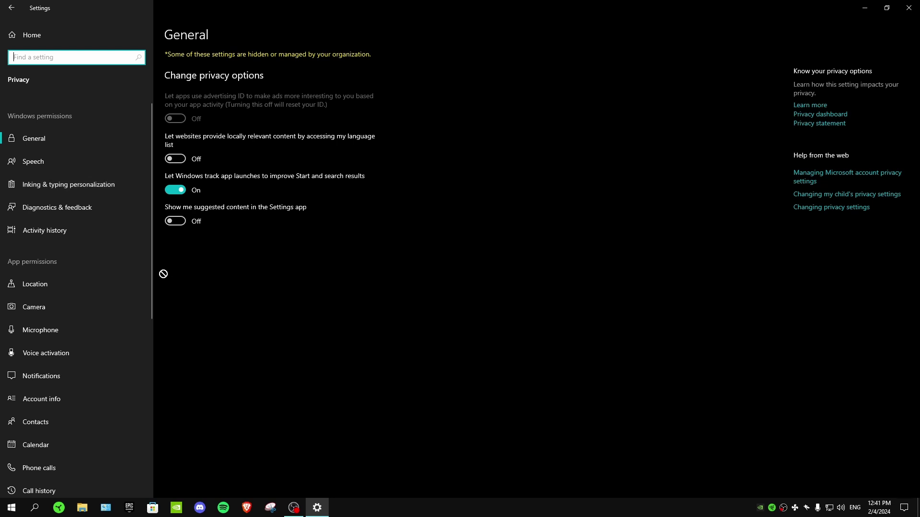
left_click(100, 310)
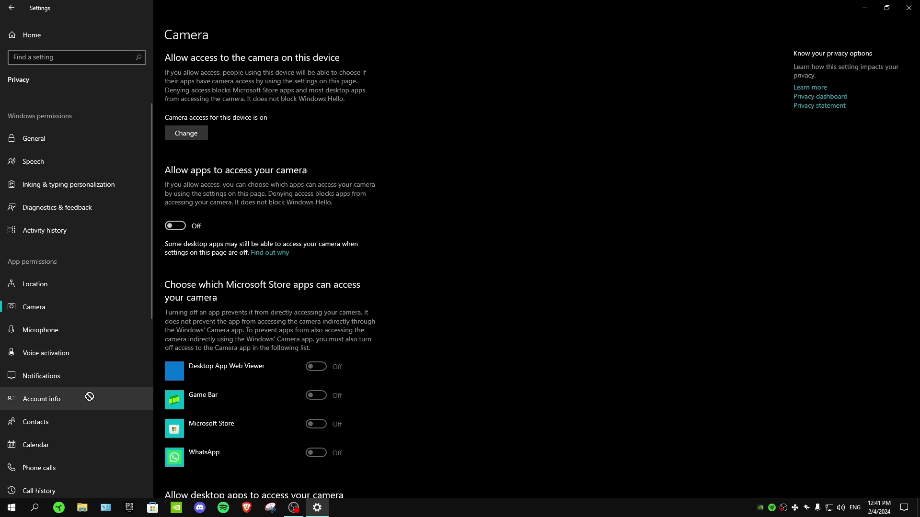
left_click(93, 377)
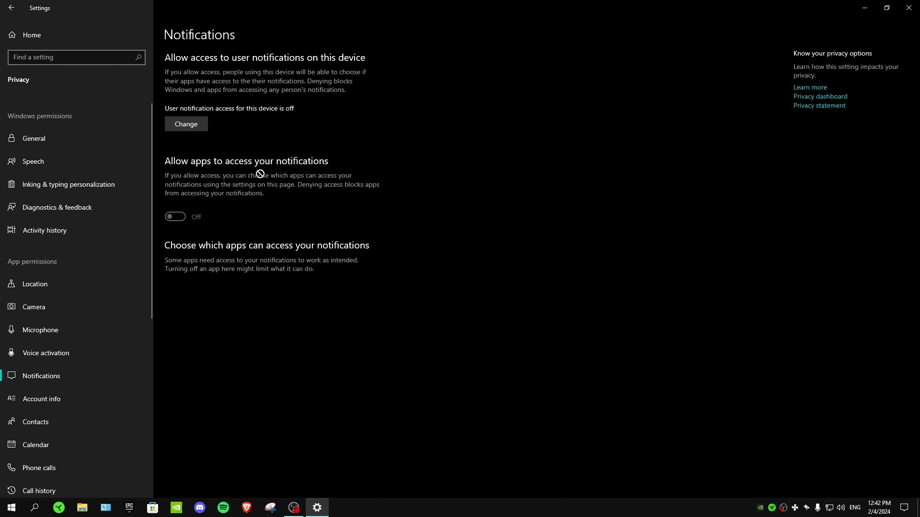
scroll(91, 339, "down", 3)
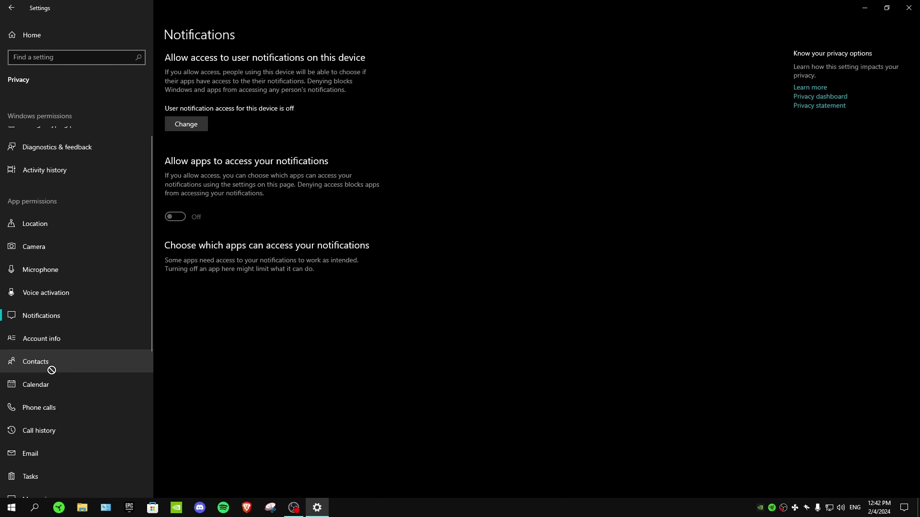
scroll(56, 393, "down", 9)
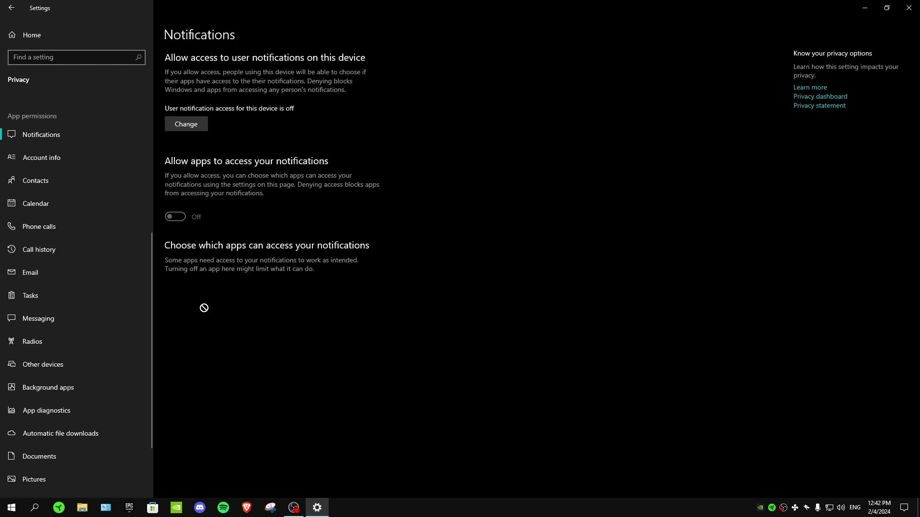
Step: Go to the Gaming settings and check the Xbox Game Bar and Game Mode options
left_click(75, 44)
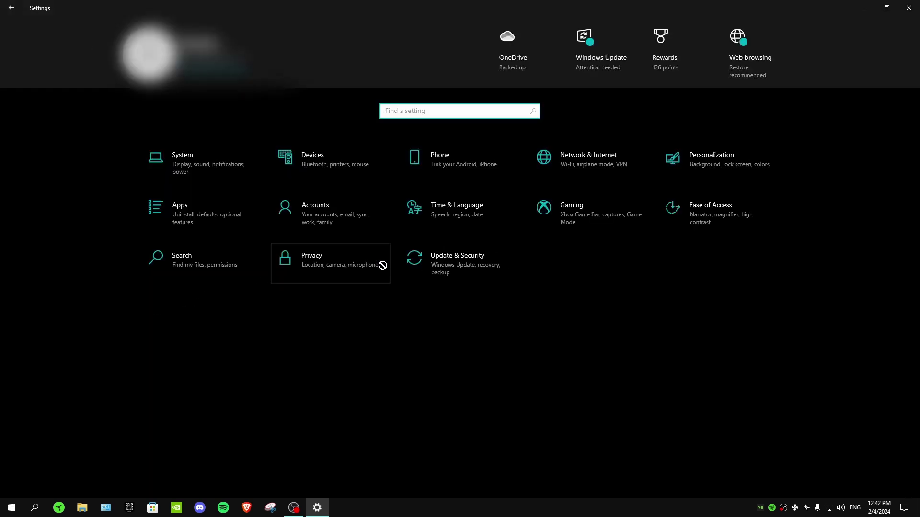
left_click(573, 223)
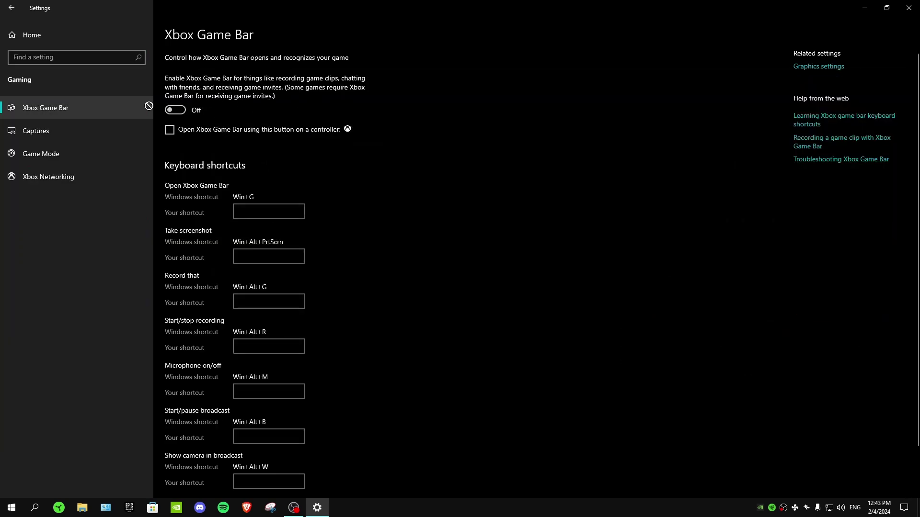
left_click(103, 153)
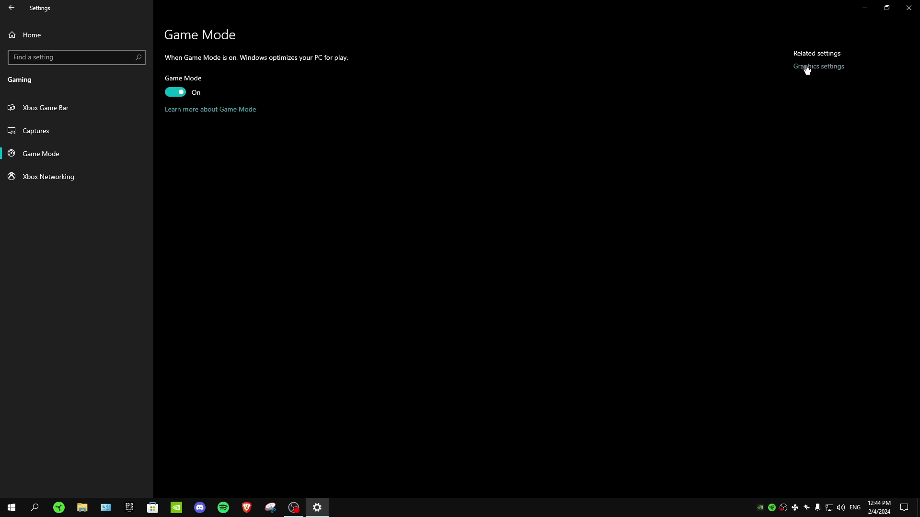
Step: Open the graphics settings and look at the file chooser for desktop apps, closing it without adding one
left_click(825, 67)
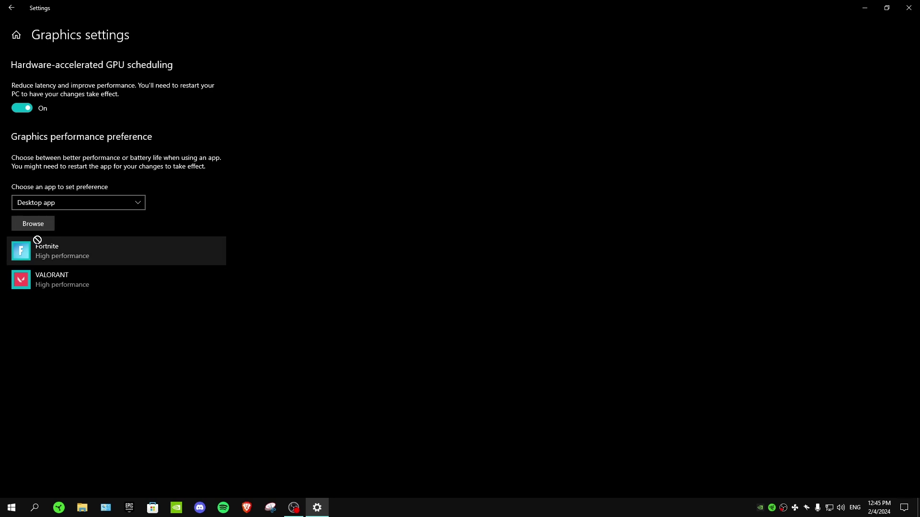
left_click(42, 222)
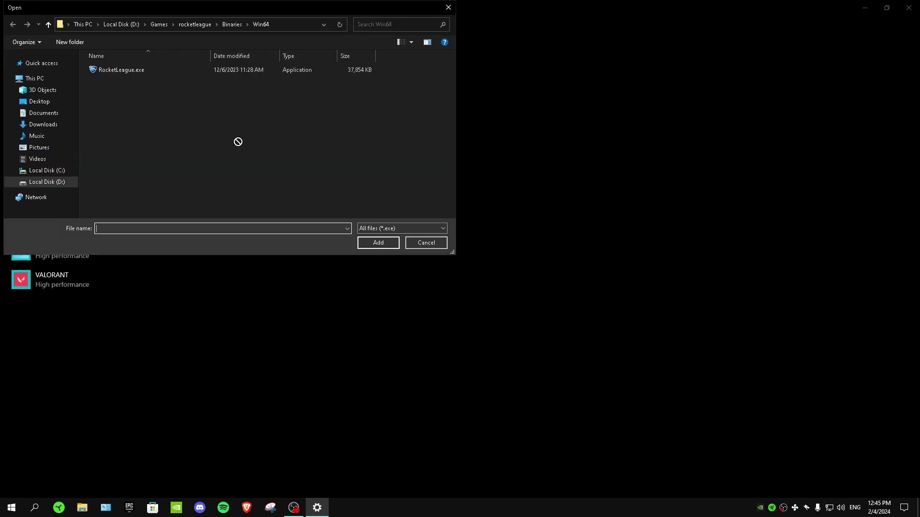
left_click(448, 7)
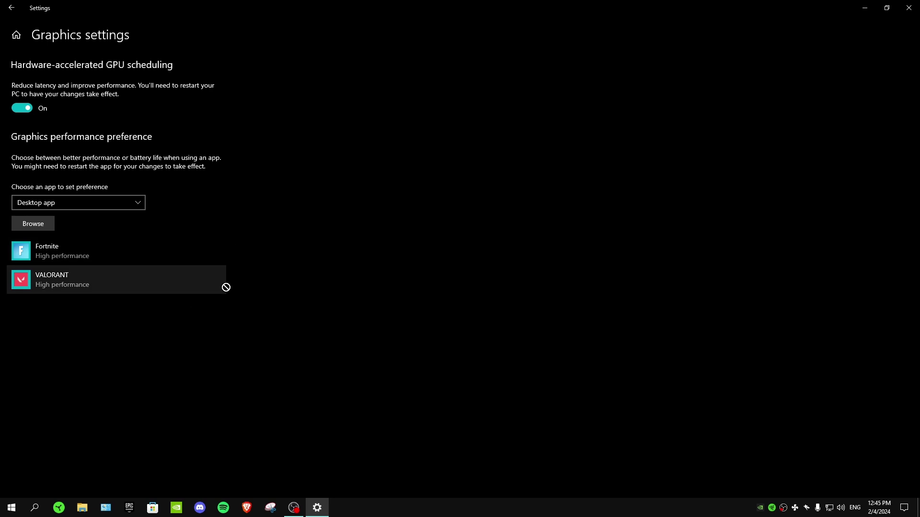
Step: Save the High performance graphics preference for Fortnite
left_click(101, 253)
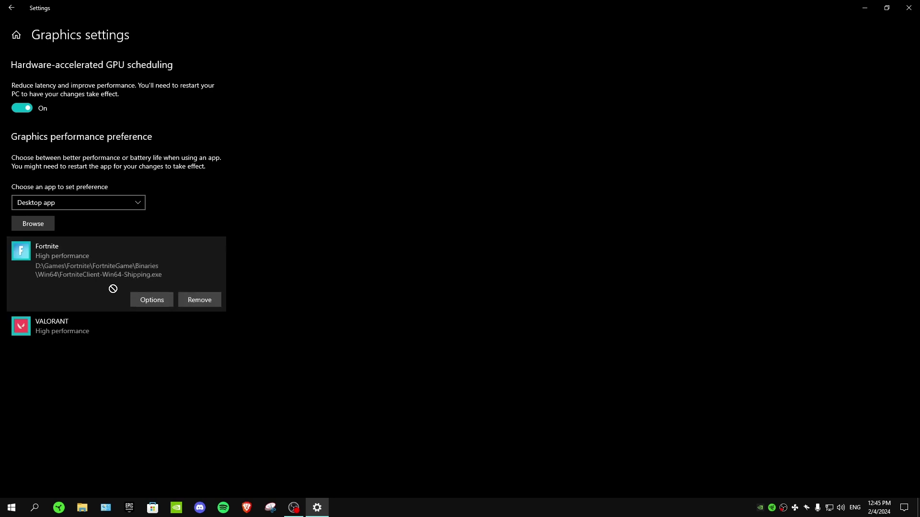
left_click(152, 301)
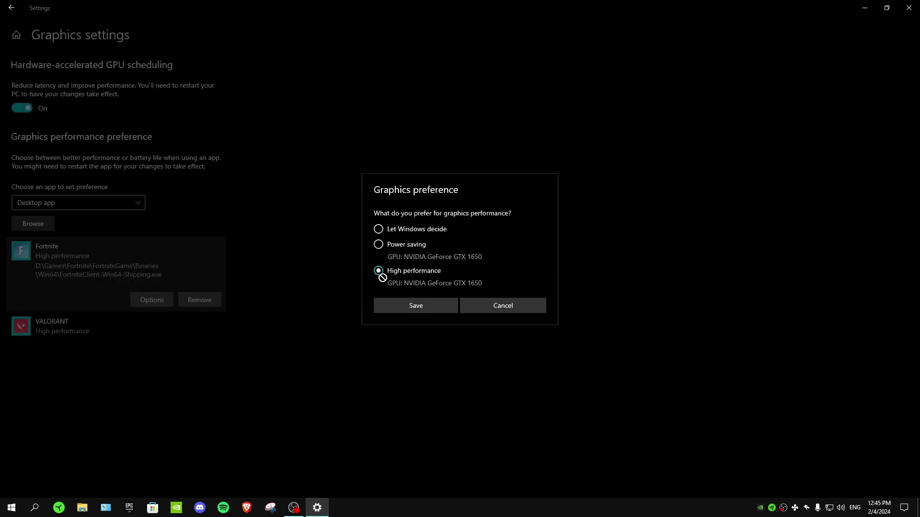
left_click(427, 310)
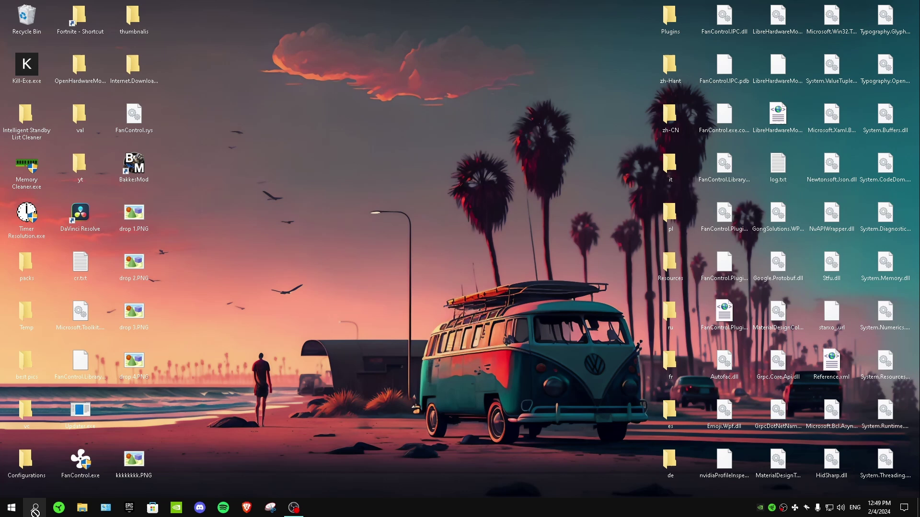
Step: Search Windows for the advanced system settings and open the Performance options from System Properties
left_click(35, 509)
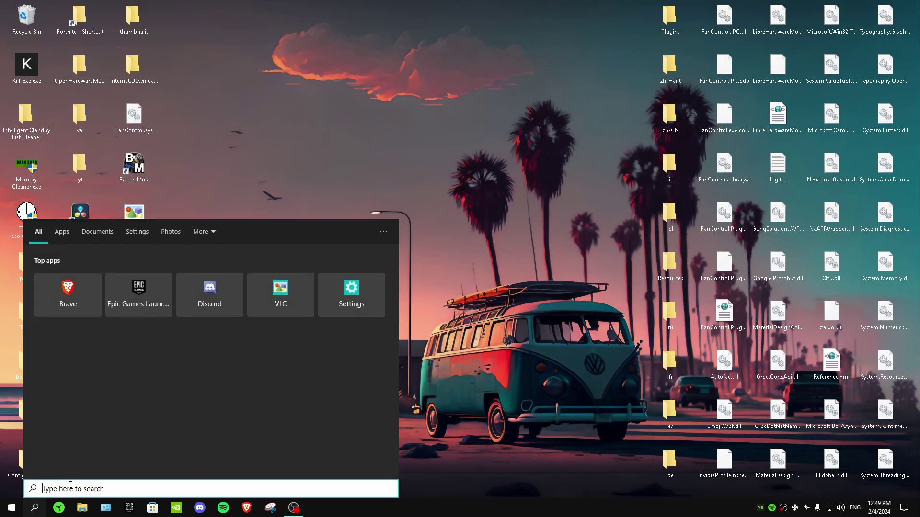
type("advance")
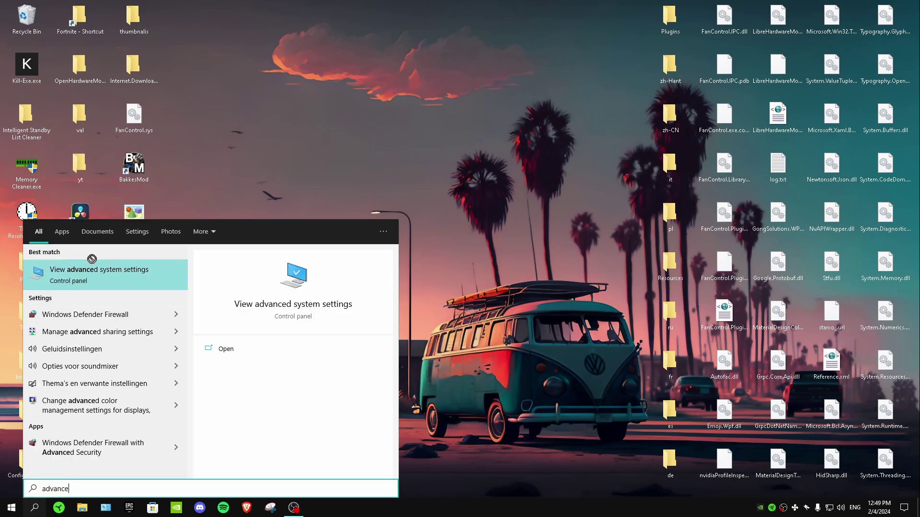
left_click(123, 271)
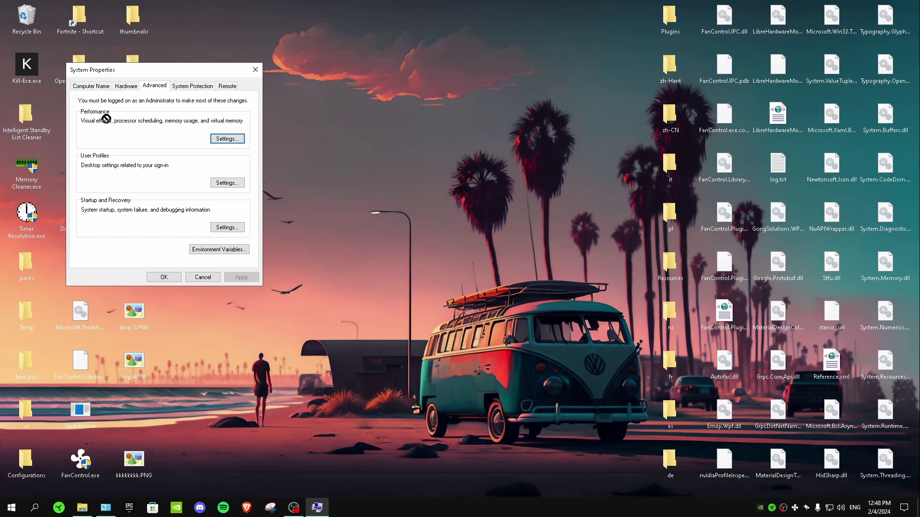
left_click(227, 139)
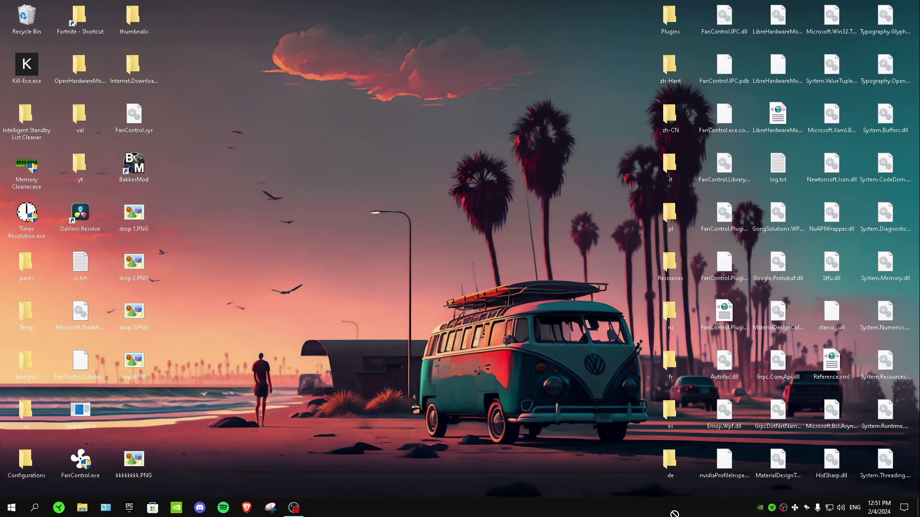
Step: Switch to GeForce Experience and check its drivers page for the latest Game Ready driver
left_click(34, 508)
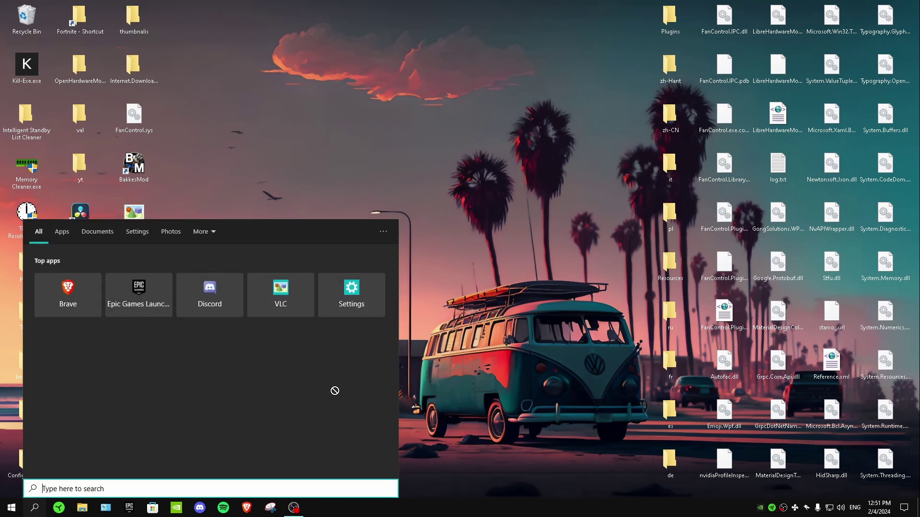
type("geforce")
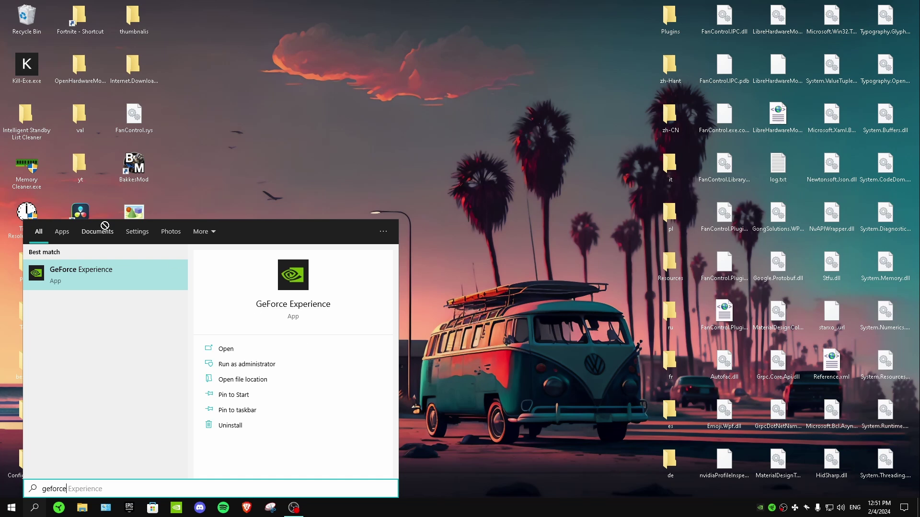
left_click(105, 280)
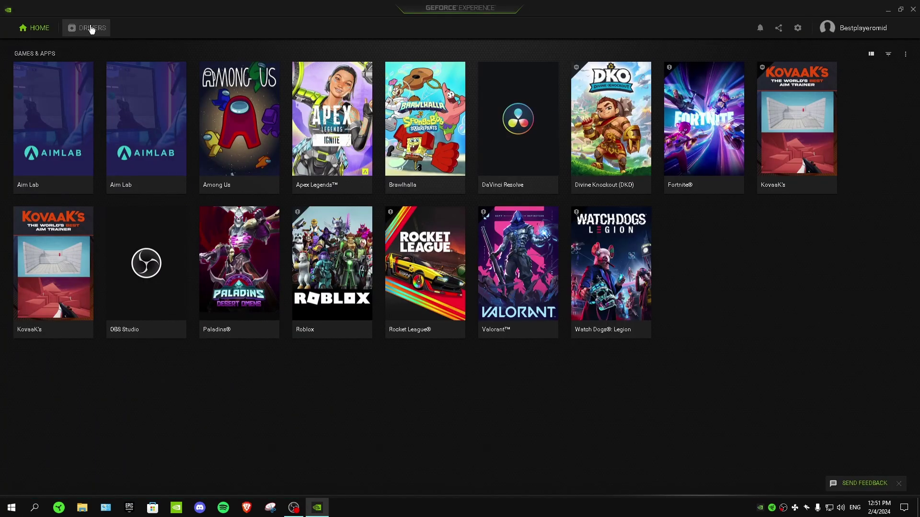
left_click(89, 29)
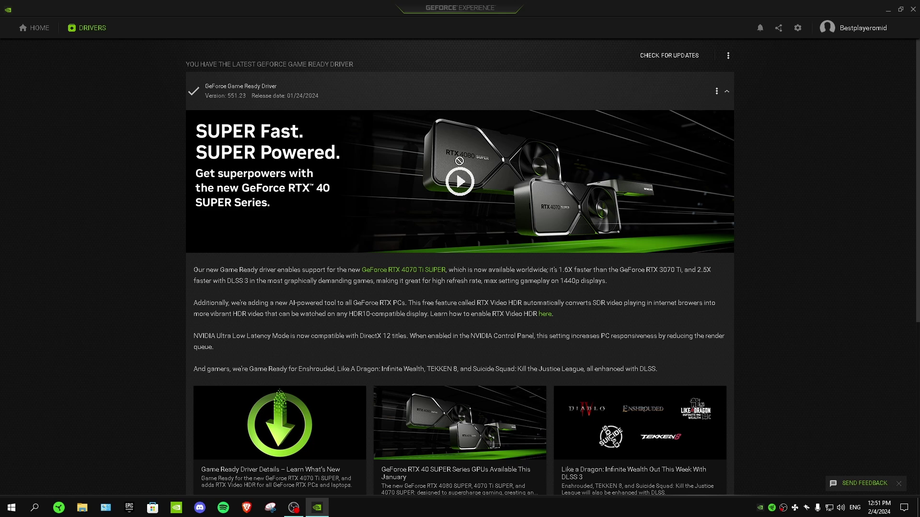
mouse_move(671, 89)
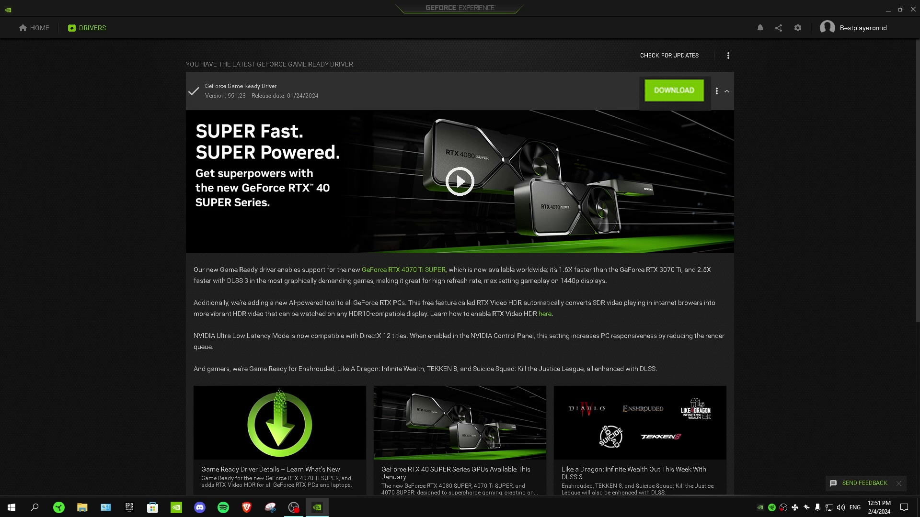
left_click(647, 98)
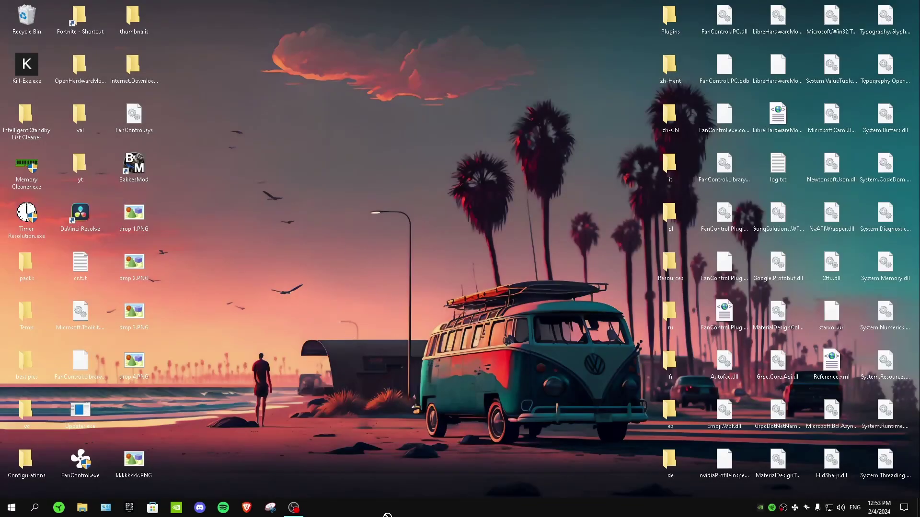
Step: Open Task Manager and bring up the list of startup apps
right_click(410, 513)
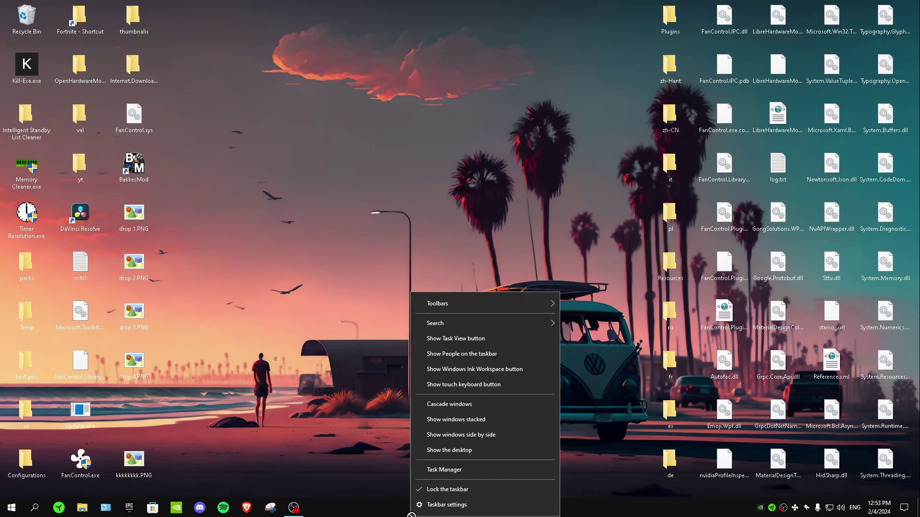
left_click(461, 470)
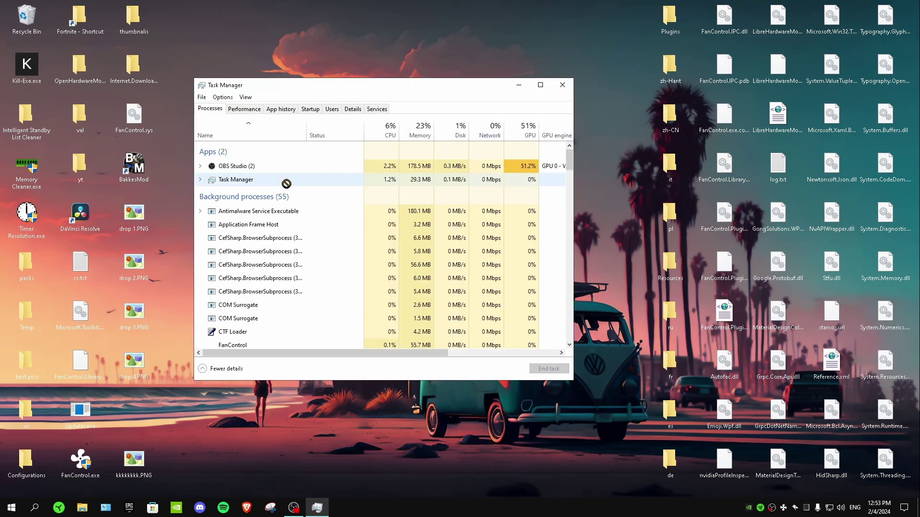
left_click(311, 109)
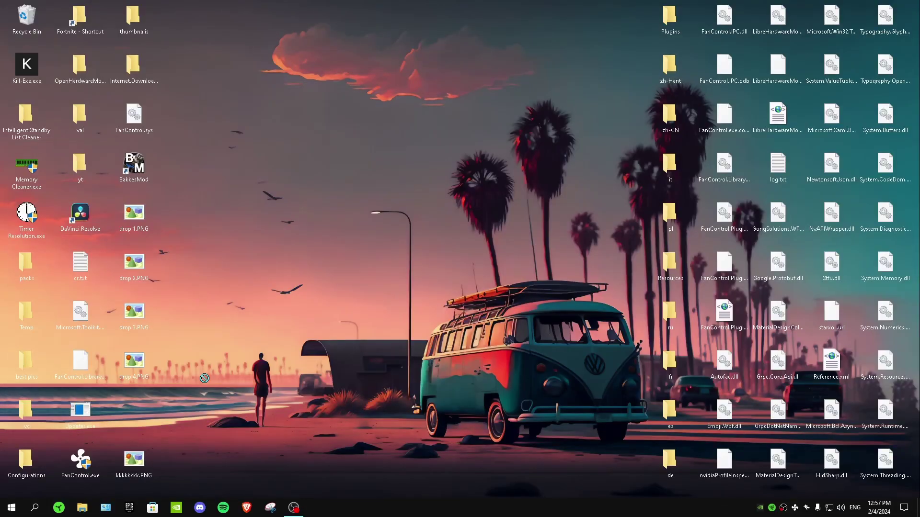
Step: Find the Windows power plan options and set the active plan to High performance
left_click(34, 507)
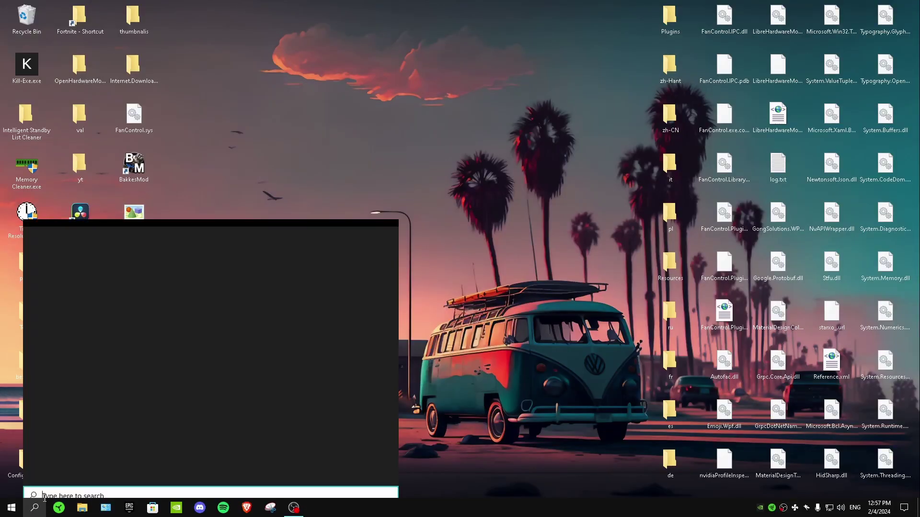
type("choose")
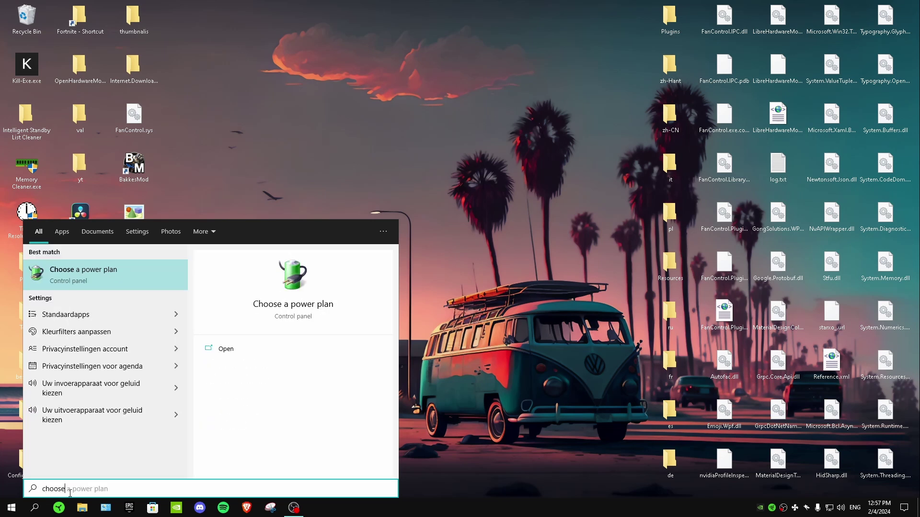
left_click(93, 271)
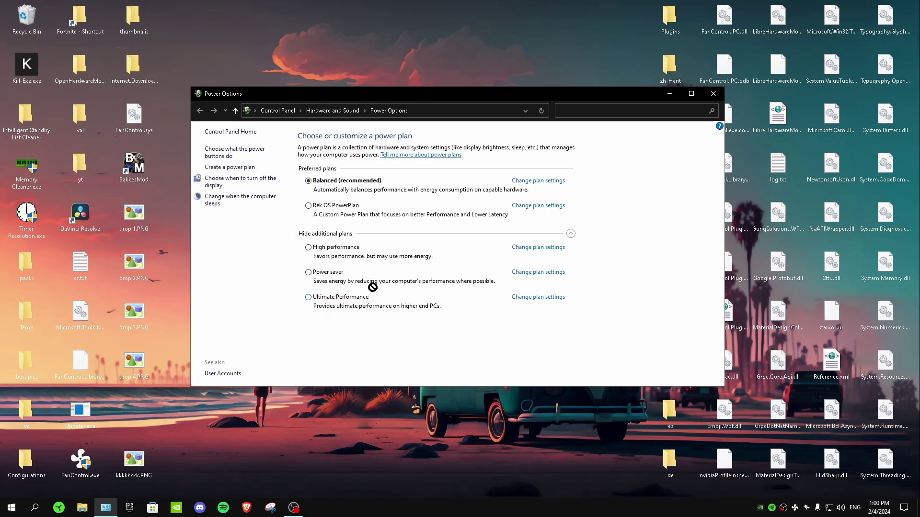
left_click(331, 246)
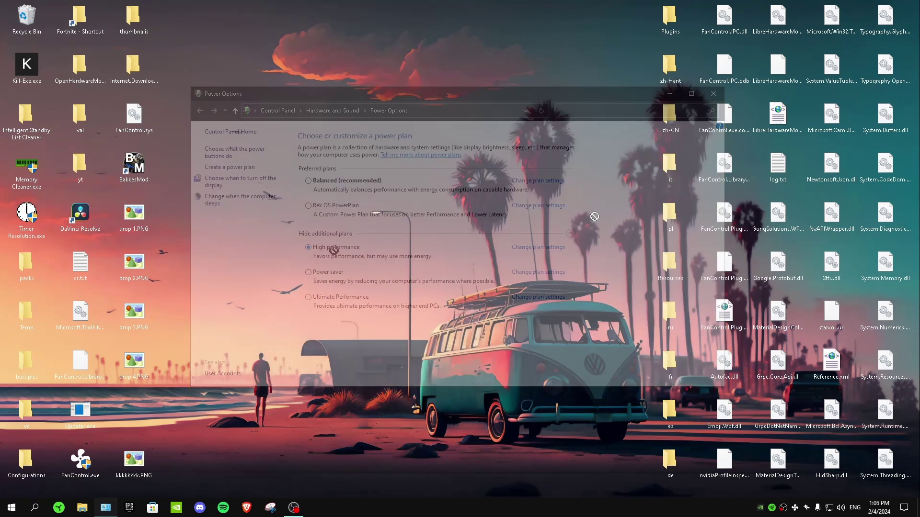